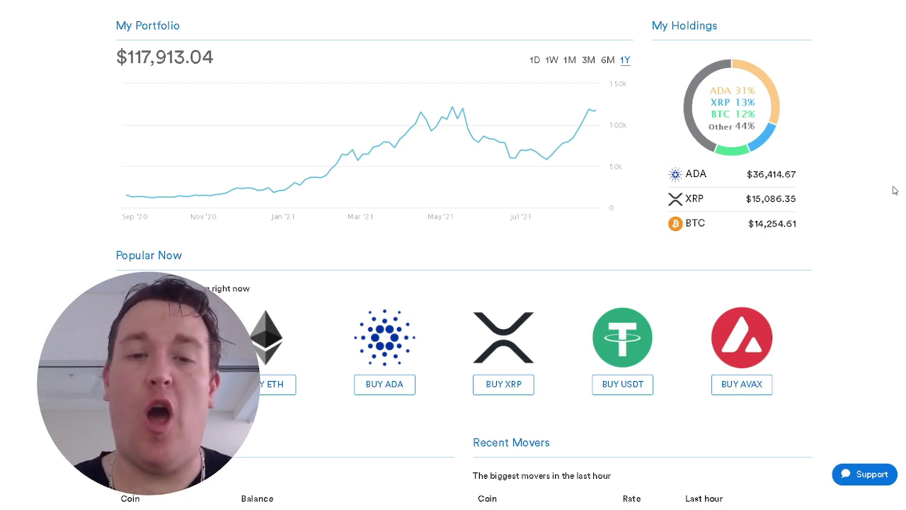
- Open the wallets overview and examine the balances, current prices and approximate AUD values of the listed coins
{"action": "mouse_move", "coordinate": [121, 198]}
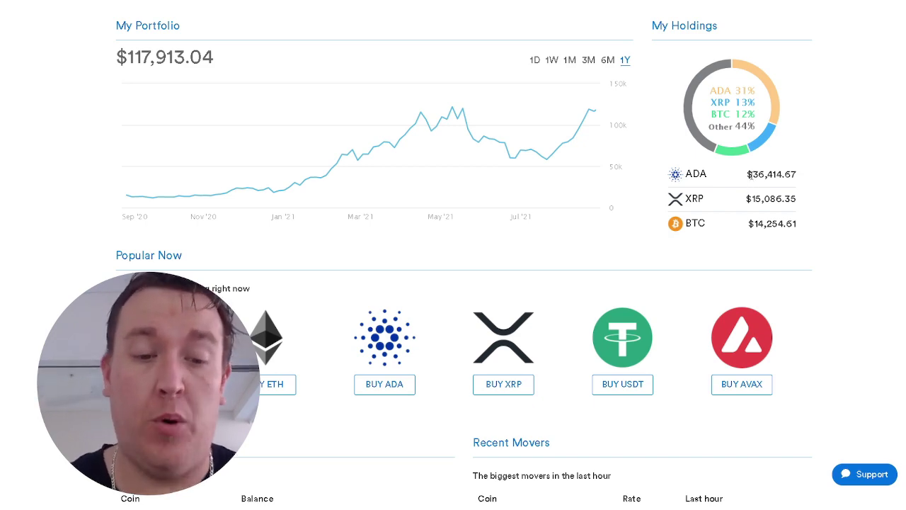
{"action": "scroll", "coordinate": [803, 213], "scroll_direction": "up", "scroll_amount": 15}
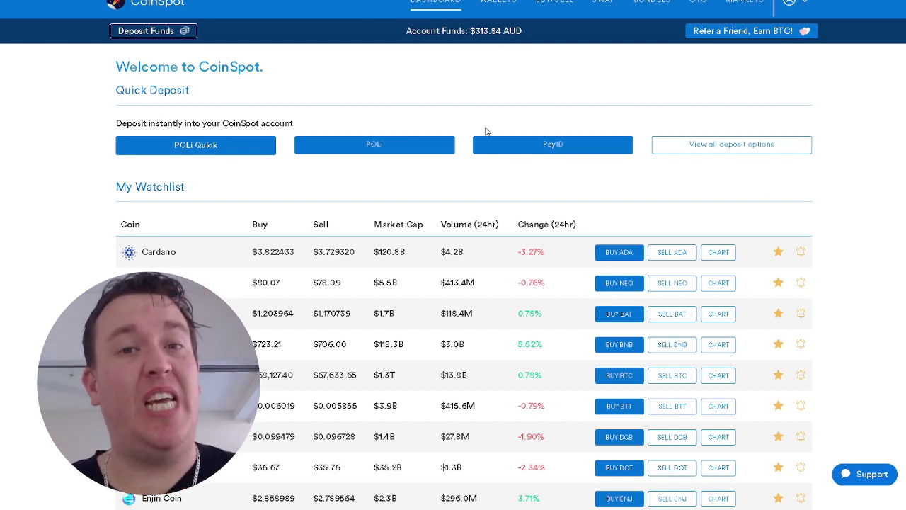
{"action": "left_click", "coordinate": [150, 30]}
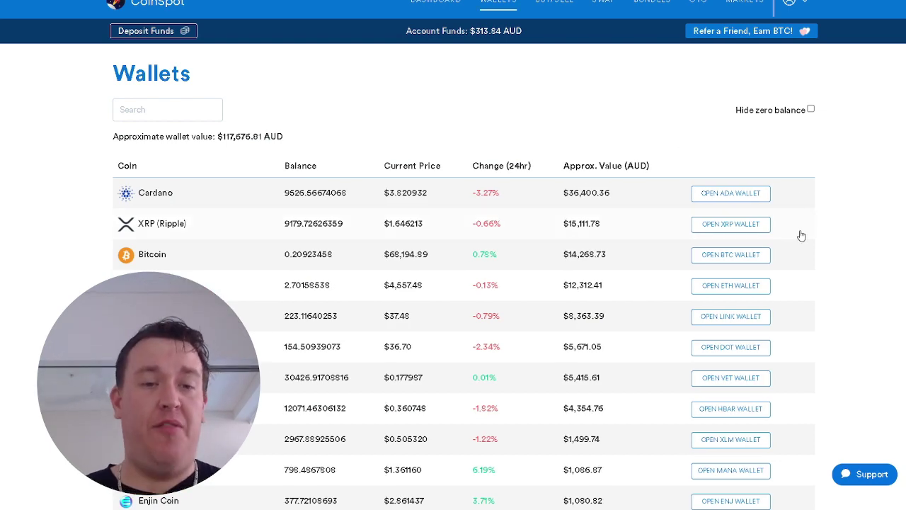
{"action": "scroll", "coordinate": [786, 220], "scroll_direction": "down", "scroll_amount": 5}
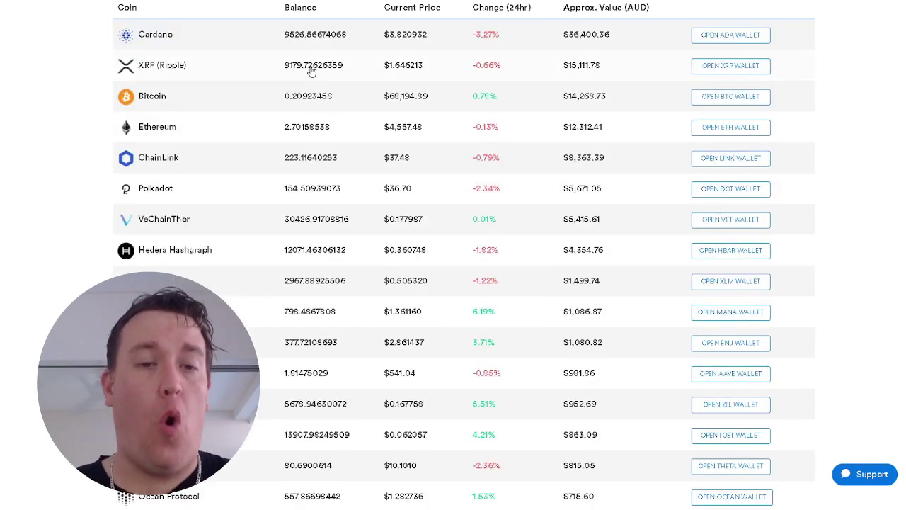
{"action": "scroll", "coordinate": [316, 118], "scroll_direction": "down", "scroll_amount": 15}
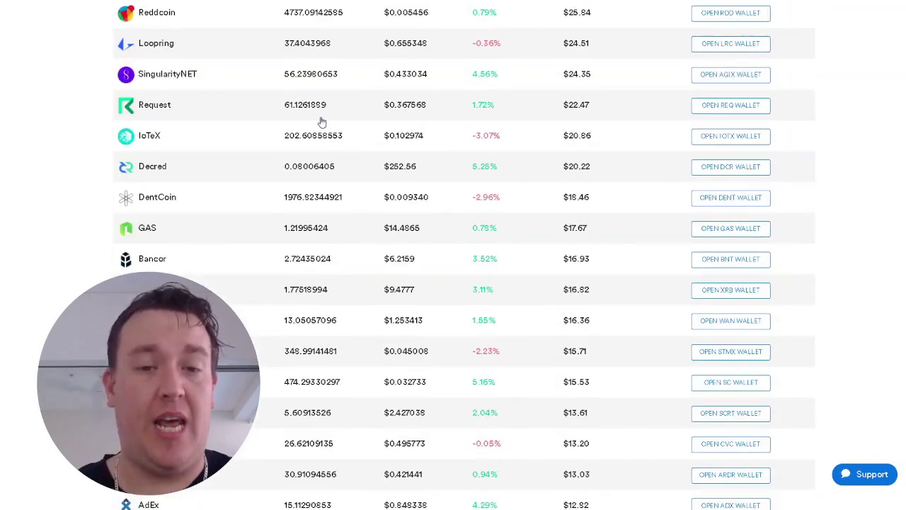
{"action": "scroll", "coordinate": [328, 126], "scroll_direction": "down", "scroll_amount": 20}
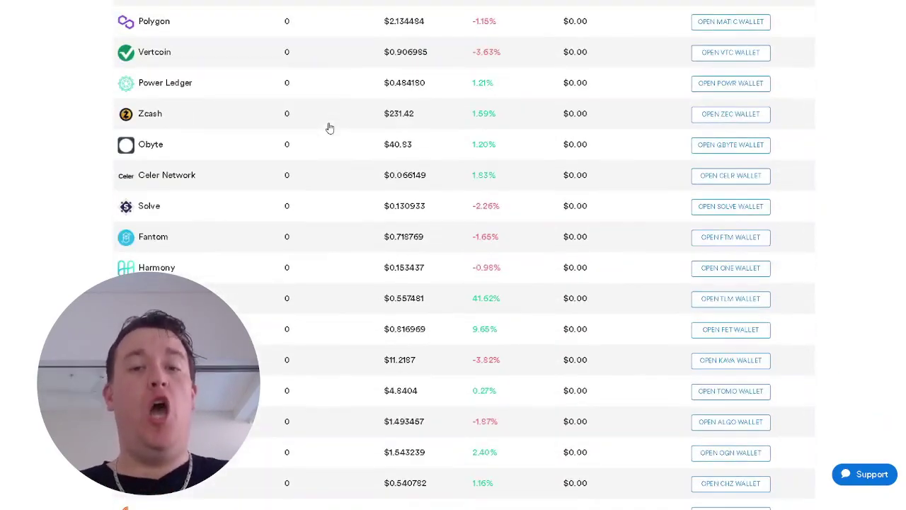
{"action": "scroll", "coordinate": [329, 128], "scroll_direction": "up", "scroll_amount": 12}
{"action": "scroll", "coordinate": [329, 128], "scroll_direction": "up", "scroll_amount": 20}
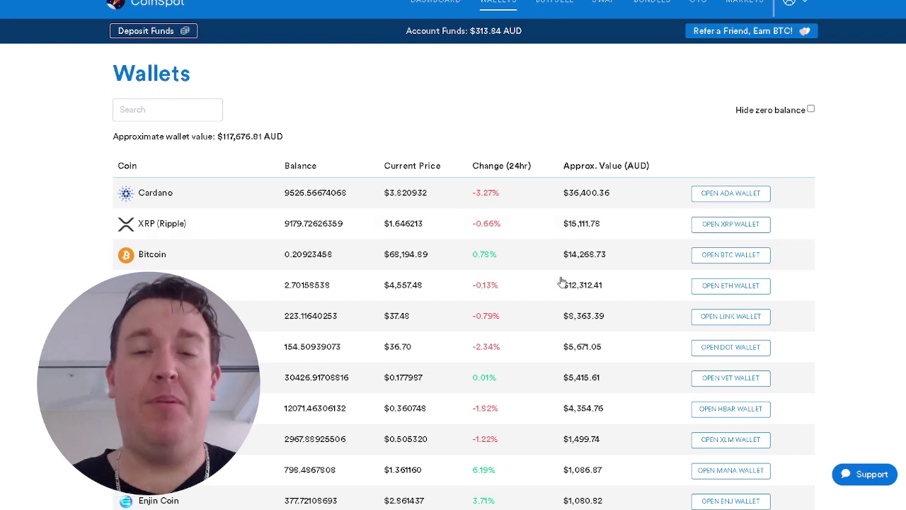
- Open the Buy & Sell page and review the top movers and the coin list sorted by market cap
{"action": "left_click", "coordinate": [555, 3]}
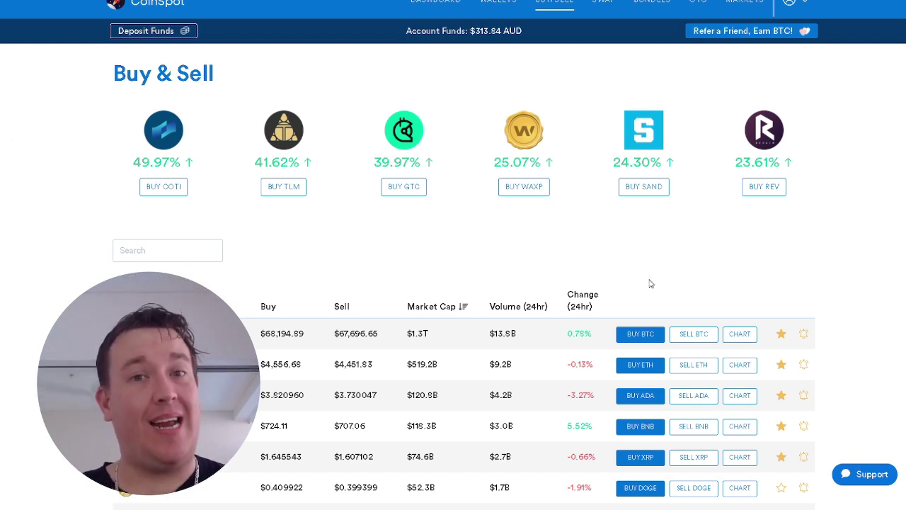
{"action": "scroll", "coordinate": [853, 255], "scroll_direction": "down", "scroll_amount": 2}
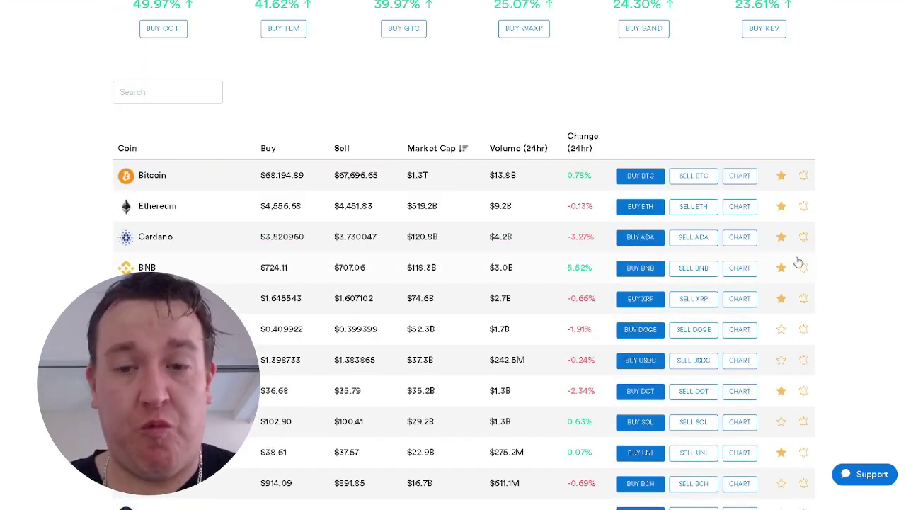
{"action": "scroll", "coordinate": [798, 263], "scroll_direction": "down", "scroll_amount": 1}
{"action": "scroll", "coordinate": [435, 219], "scroll_direction": "down", "scroll_amount": 1}
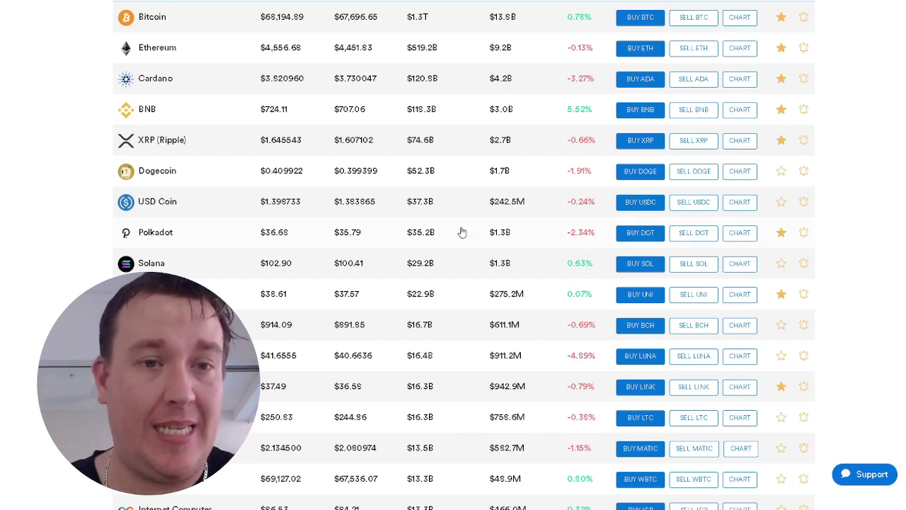
{"action": "scroll", "coordinate": [725, 229], "scroll_direction": "up", "scroll_amount": 3}
{"action": "scroll", "coordinate": [850, 244], "scroll_direction": "down", "scroll_amount": 2}
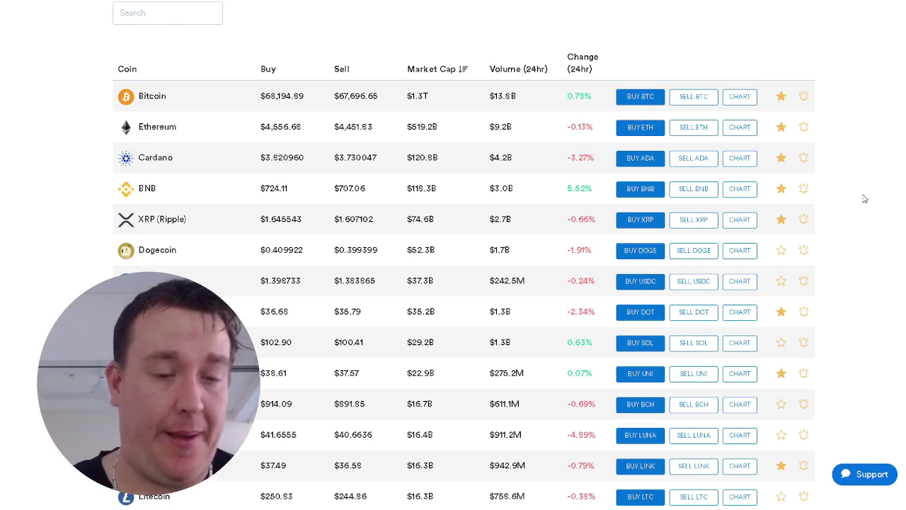
{"action": "scroll", "coordinate": [864, 199], "scroll_direction": "up", "scroll_amount": 3}
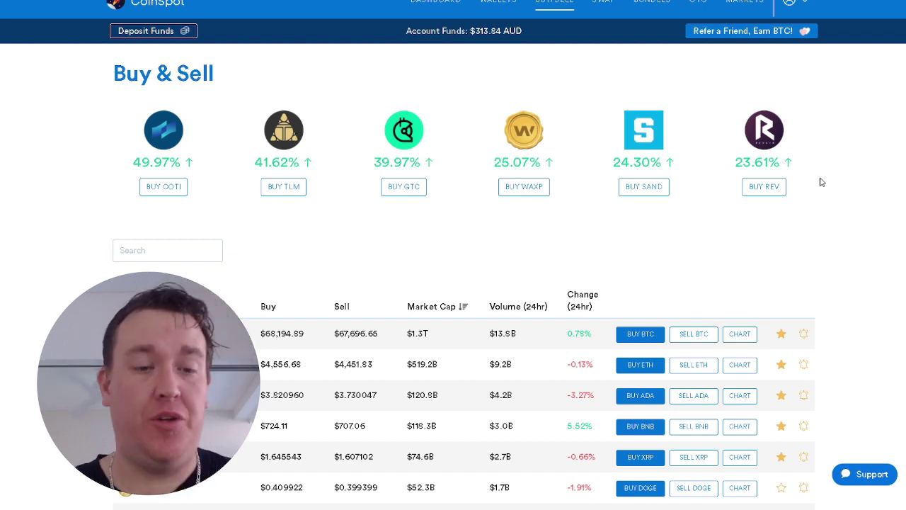
- Request an Ethereum purchase for 50 AUD from the coin list
{"action": "scroll", "coordinate": [281, 261], "scroll_direction": "down", "scroll_amount": 1}
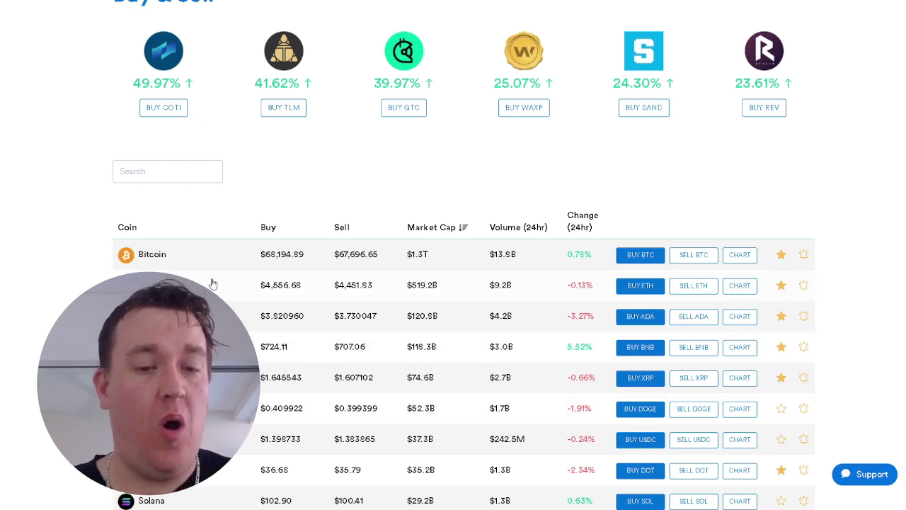
{"action": "left_click", "coordinate": [633, 288]}
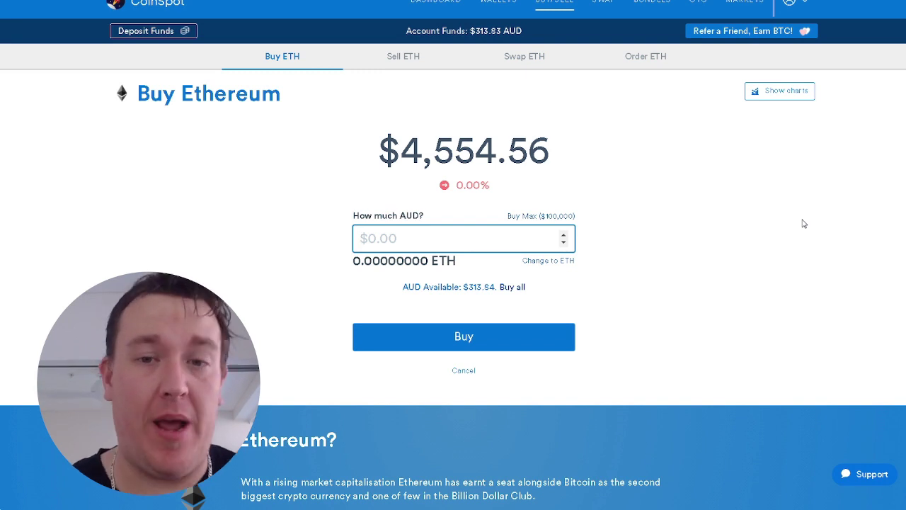
{"action": "type", "text": "50"}
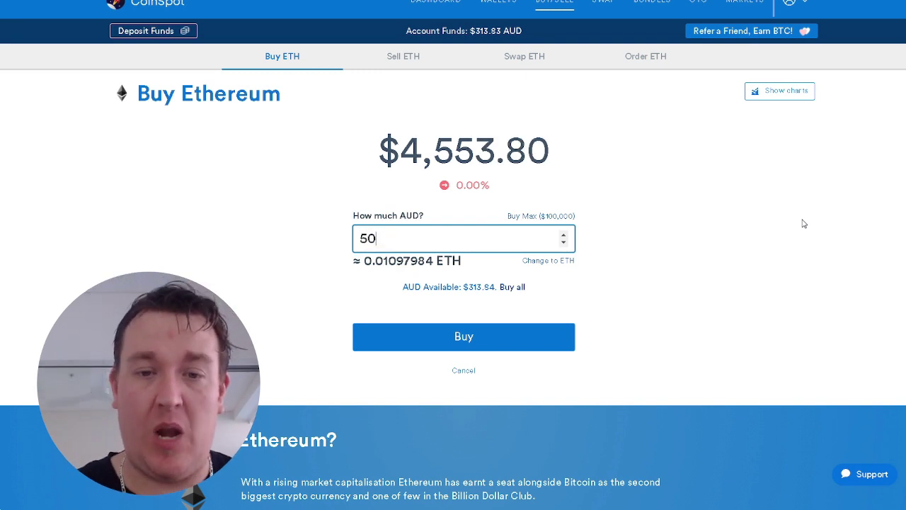
{"action": "left_click", "coordinate": [729, 304]}
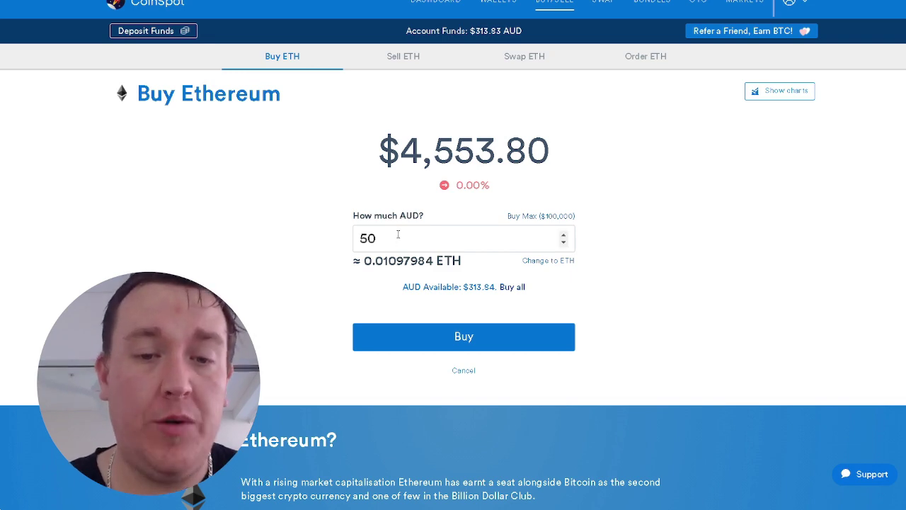
{"action": "left_click", "coordinate": [480, 334]}
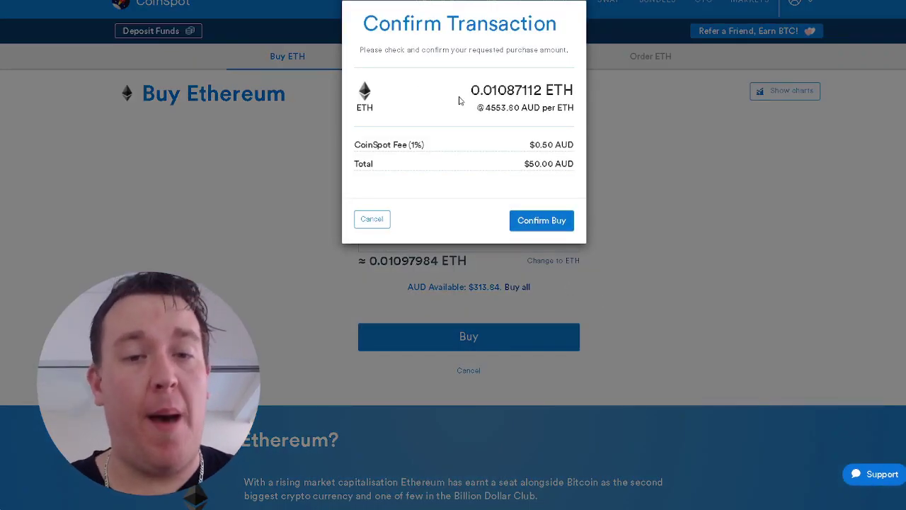
- Check the CoinSpot fee on the Ethereum order, confirm the purchase and return to the dashboard
{"action": "left_click_drag", "start_coordinate": [361, 144], "coordinate": [423, 146]}
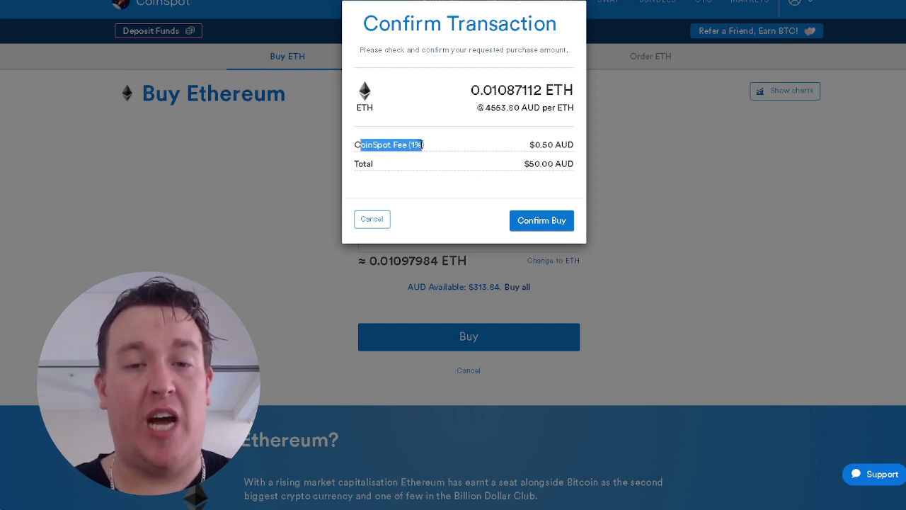
{"action": "left_click", "coordinate": [433, 150]}
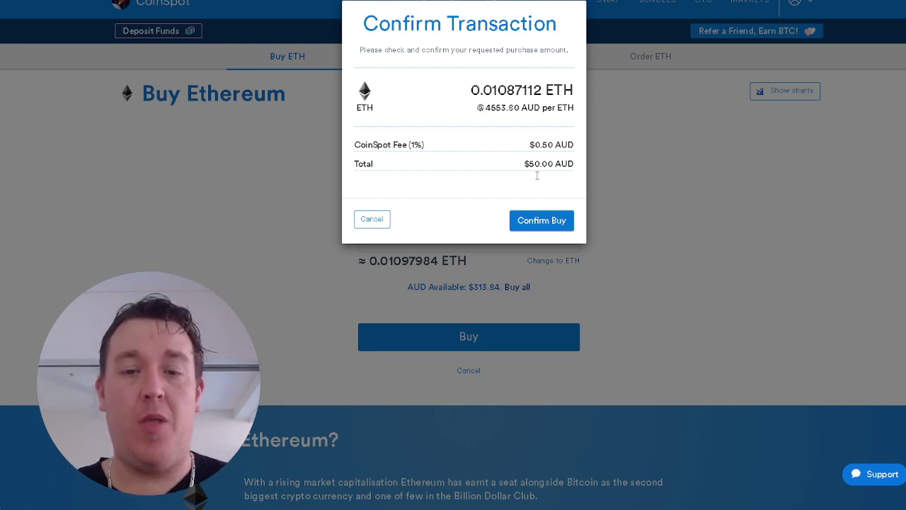
{"action": "left_click", "coordinate": [520, 226]}
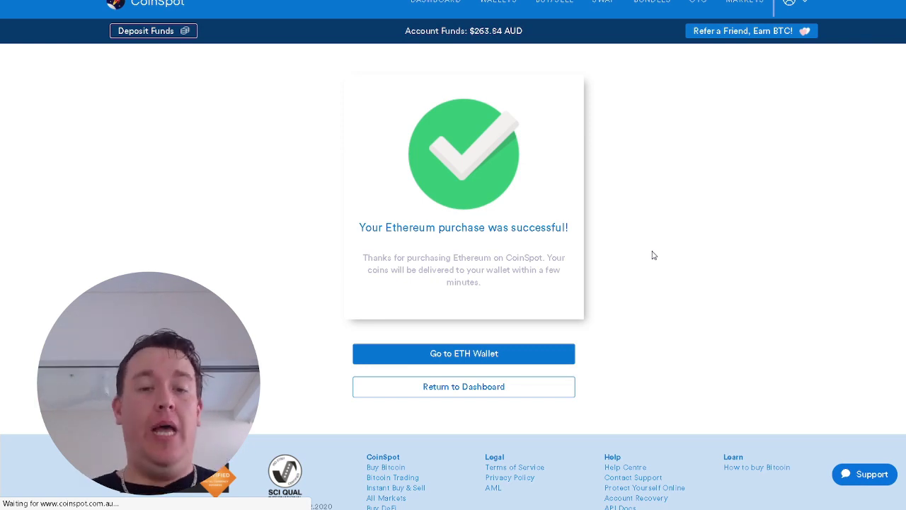
{"action": "left_click", "coordinate": [472, 388]}
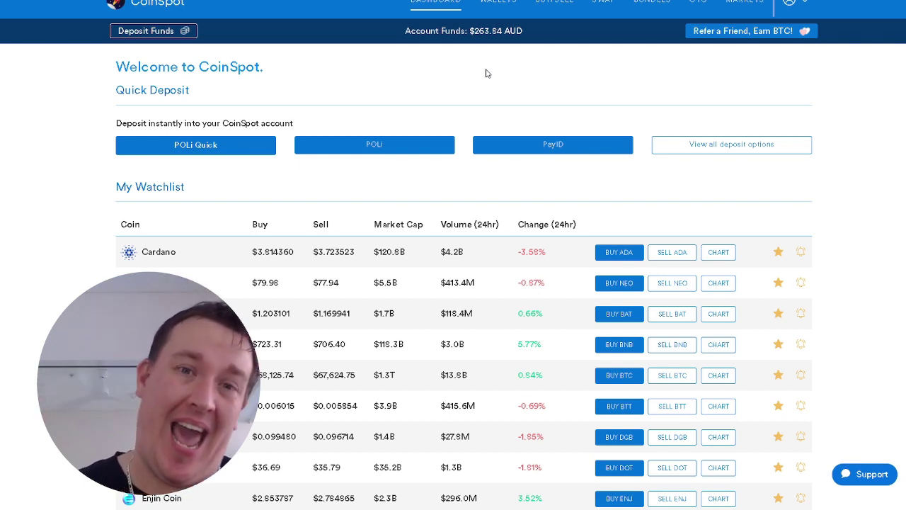
- Open the Swap page and browse the coins available for swapping
{"action": "left_click", "coordinate": [604, 4]}
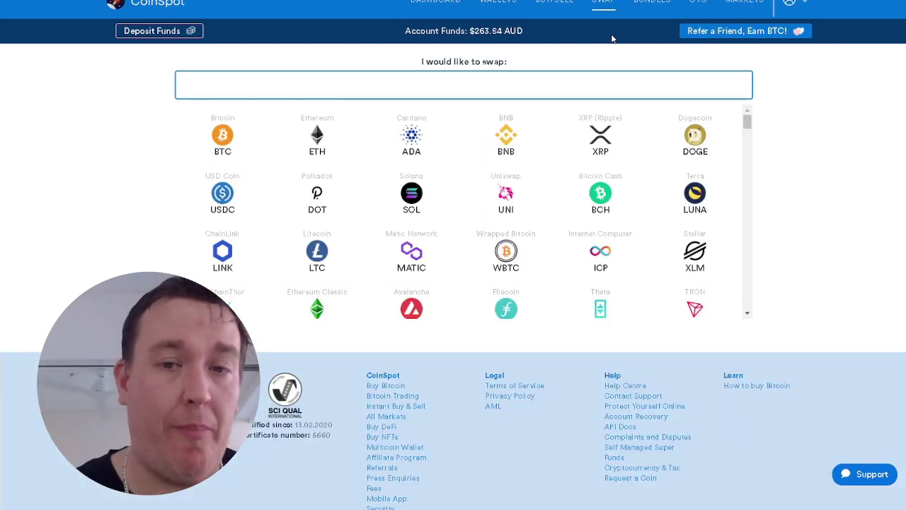
{"action": "scroll", "coordinate": [496, 196], "scroll_direction": "down", "scroll_amount": 1}
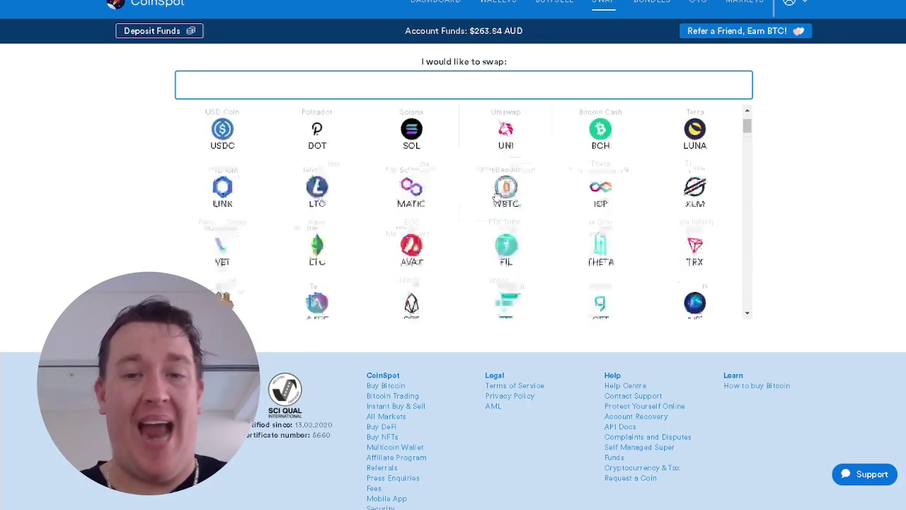
{"action": "scroll", "coordinate": [495, 196], "scroll_direction": "up", "scroll_amount": 2}
{"action": "scroll", "coordinate": [404, 217], "scroll_direction": "down", "scroll_amount": 6}
{"action": "scroll", "coordinate": [404, 218], "scroll_direction": "up", "scroll_amount": 6}
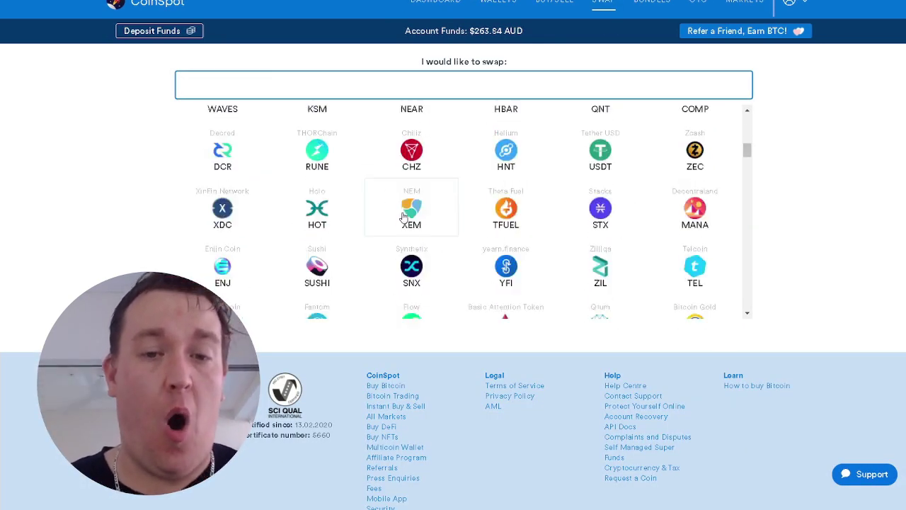
- Open the CoinSpot Bundles page and review the available bundles and the coins they contain
{"action": "left_click", "coordinate": [636, 3]}
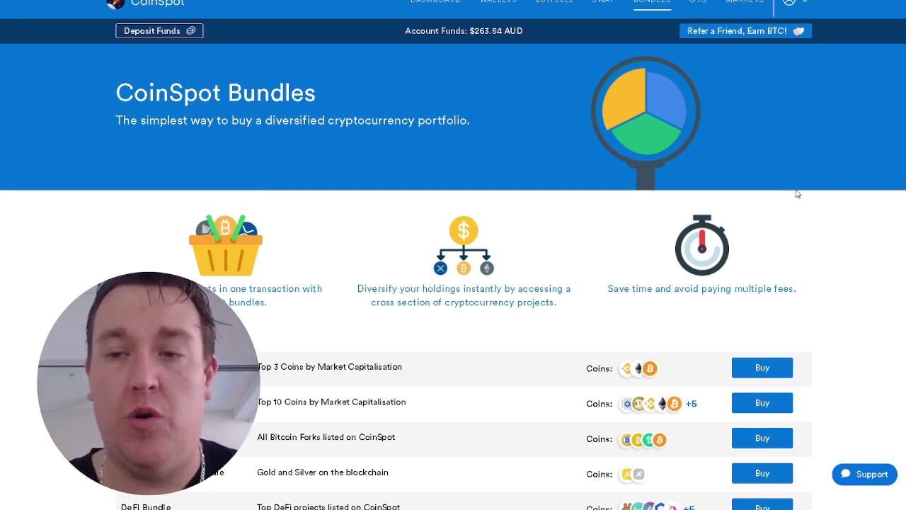
{"action": "scroll", "coordinate": [804, 188], "scroll_direction": "down", "scroll_amount": 3}
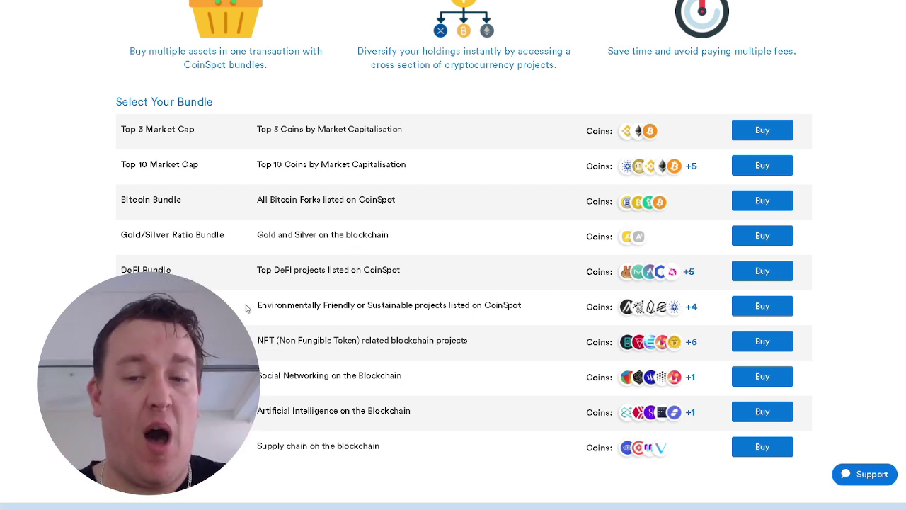
{"action": "scroll", "coordinate": [374, 316], "scroll_direction": "up", "scroll_amount": 3}
{"action": "scroll", "coordinate": [479, 284], "scroll_direction": "down", "scroll_amount": 3}
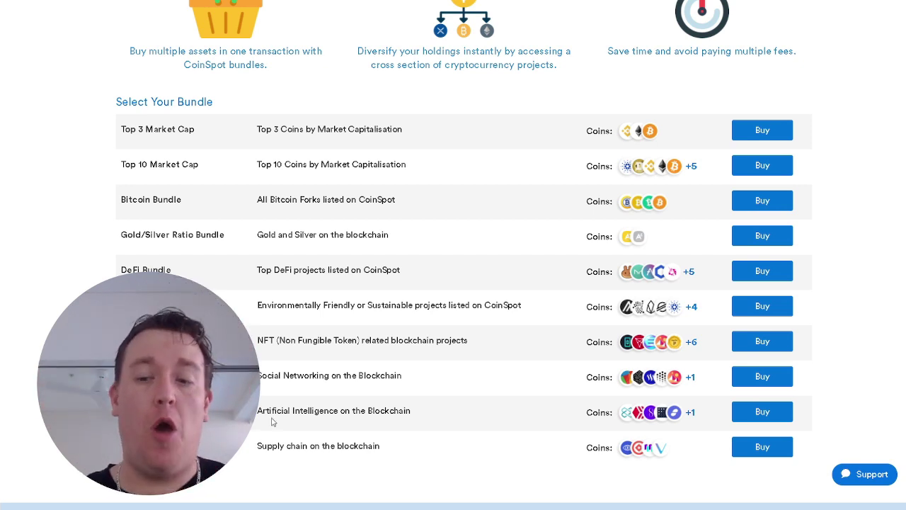
- Request a DeFi Bundle purchase for 50 AUD
{"action": "left_click", "coordinate": [742, 269]}
{"action": "left_click", "coordinate": [451, 173]}
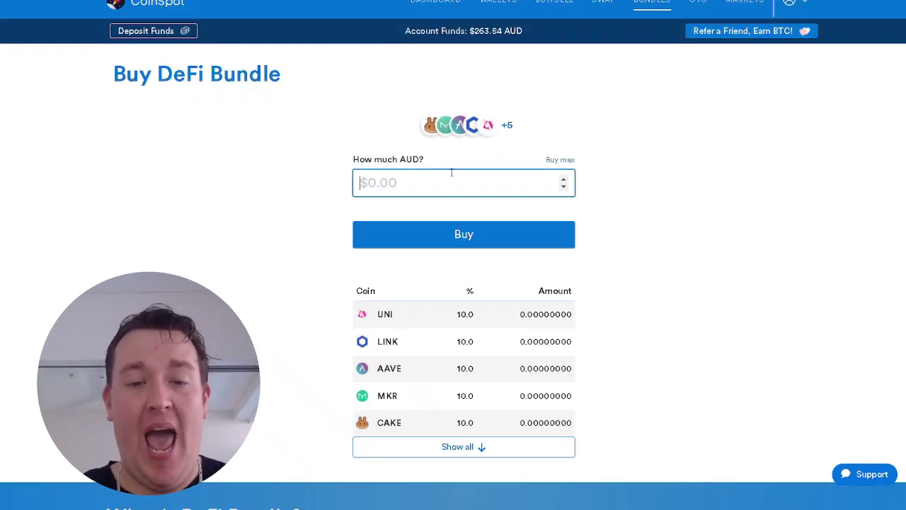
{"action": "type", "text": "50"}
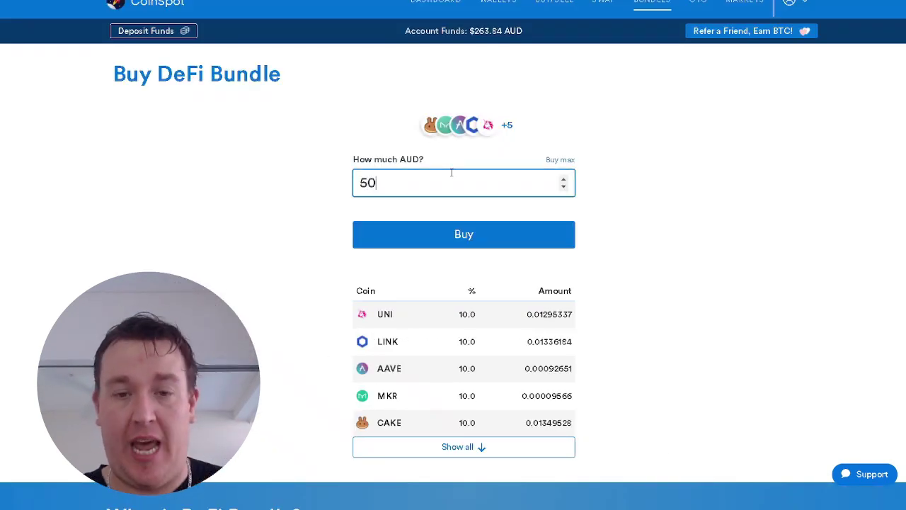
{"action": "left_click", "coordinate": [470, 234]}
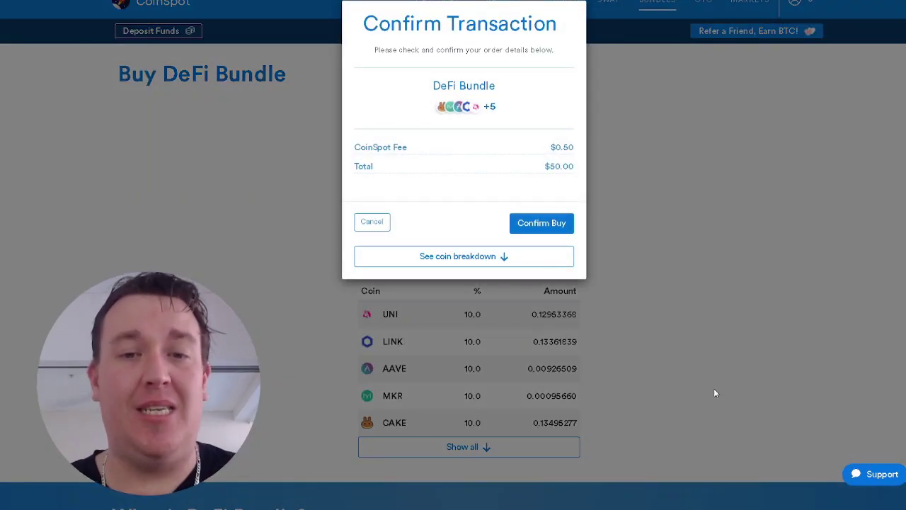
- Review the DeFi Bundle order's coin breakdown, confirm the purchase and return to the dashboard
{"action": "left_click", "coordinate": [500, 256]}
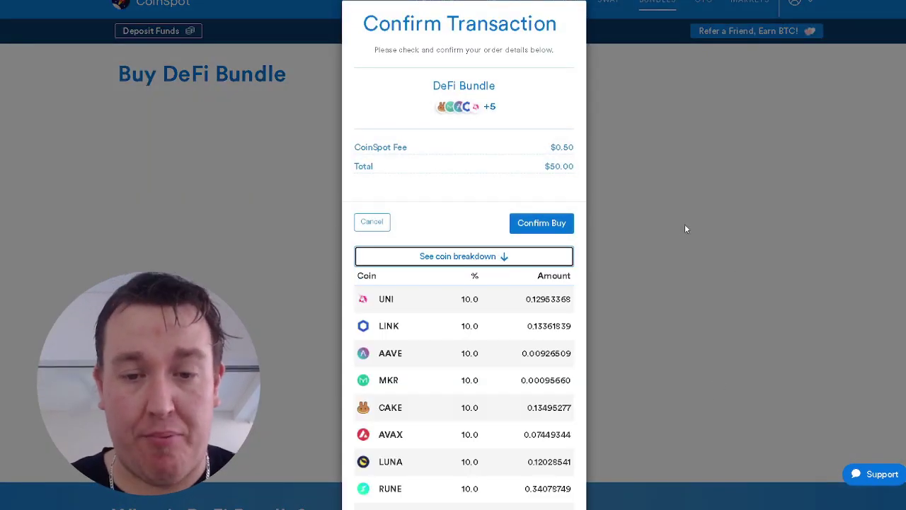
{"action": "scroll", "coordinate": [536, 239], "scroll_direction": "down", "scroll_amount": 1}
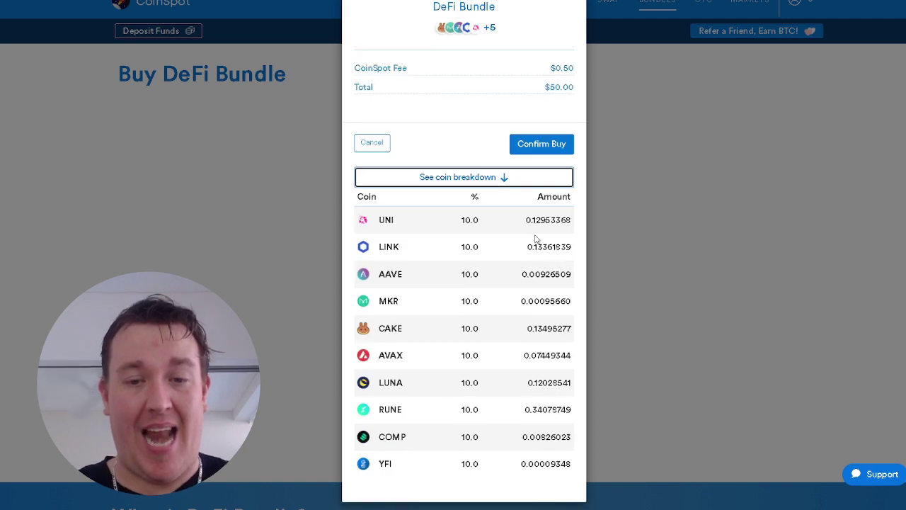
{"action": "left_click", "coordinate": [498, 177]}
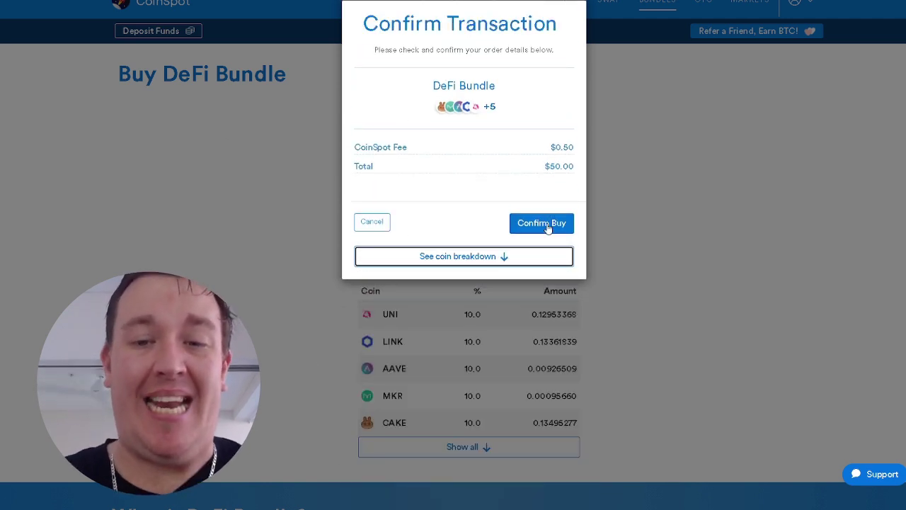
{"action": "left_click", "coordinate": [548, 225]}
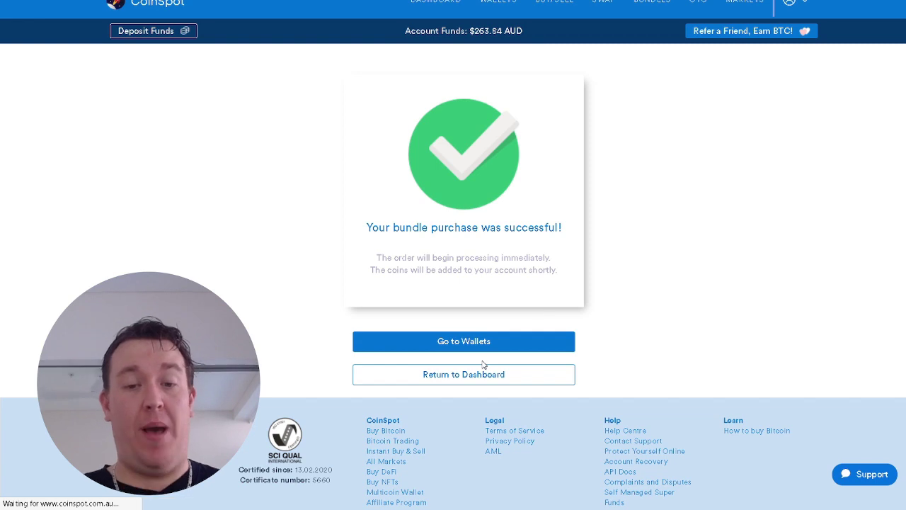
{"action": "left_click", "coordinate": [474, 375]}
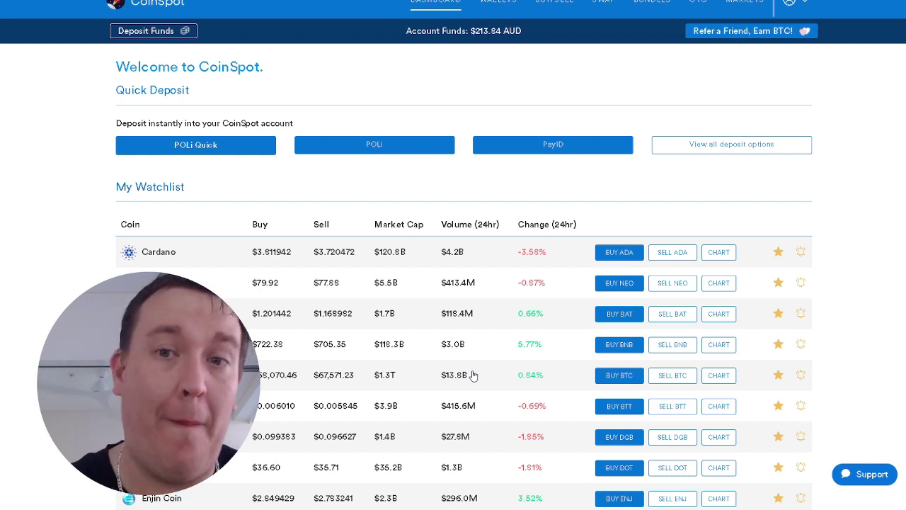
- Open the OTC page and the Markets page to look over the large-order option and the listed trading pairs
{"action": "left_click", "coordinate": [698, 2]}
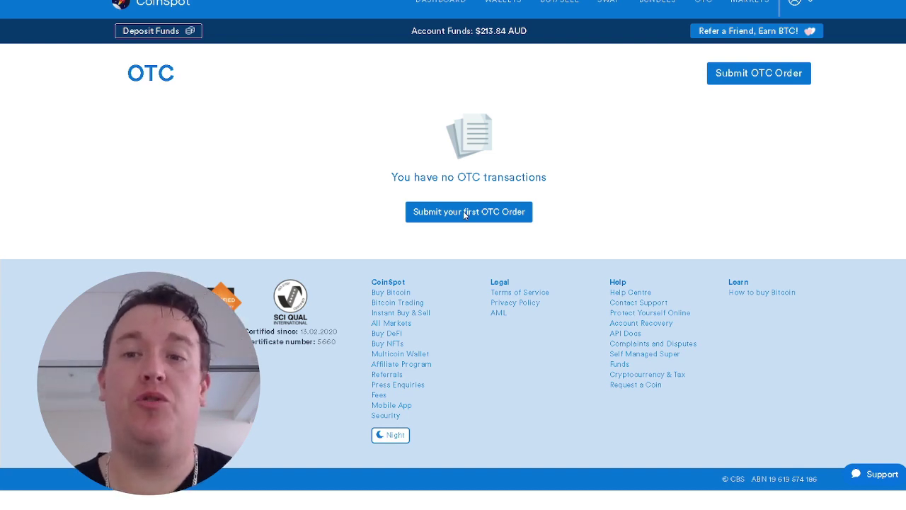
{"action": "left_click", "coordinate": [749, 2]}
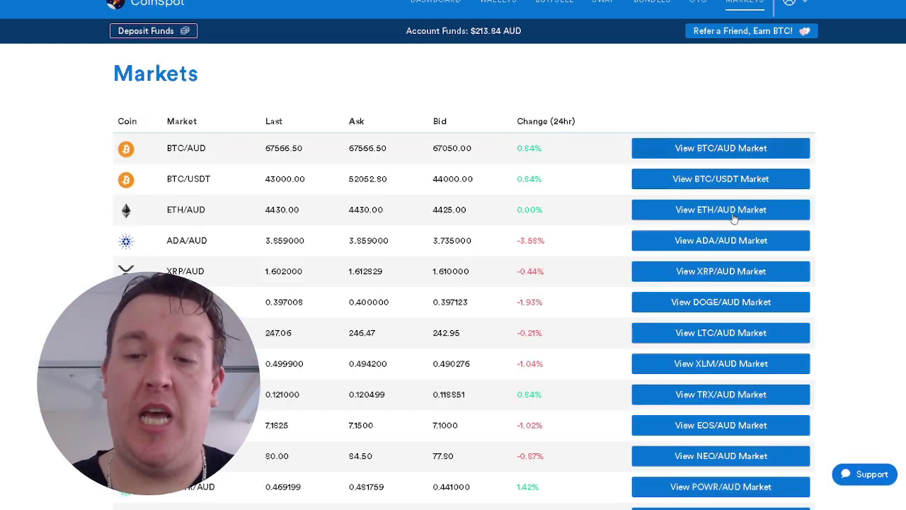
- Open the Recurring Buy page and choose BTC as the coin for a new recurring buy
{"action": "left_click", "coordinate": [745, 157]}
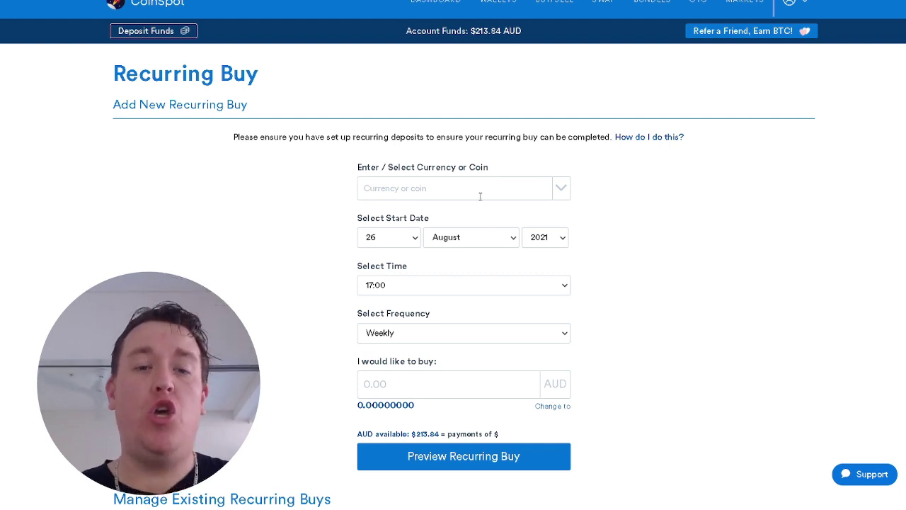
{"action": "left_click", "coordinate": [473, 187]}
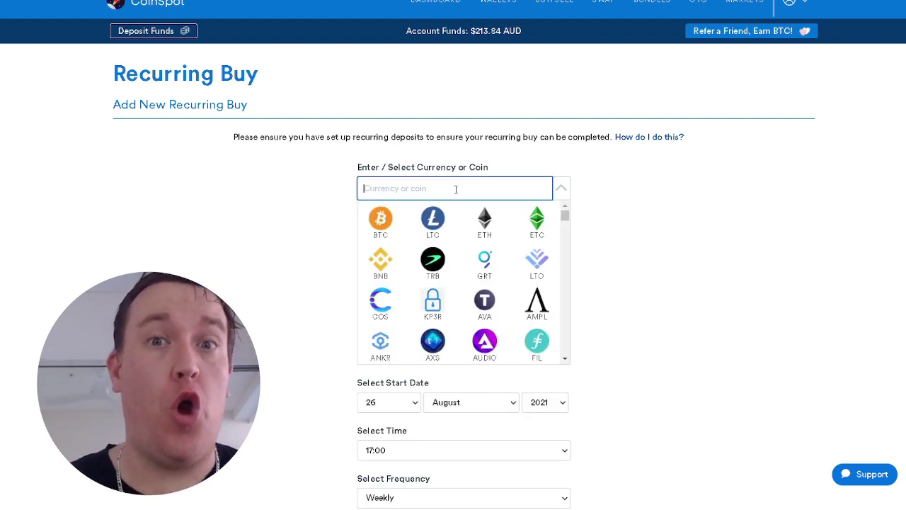
{"action": "left_click", "coordinate": [634, 259]}
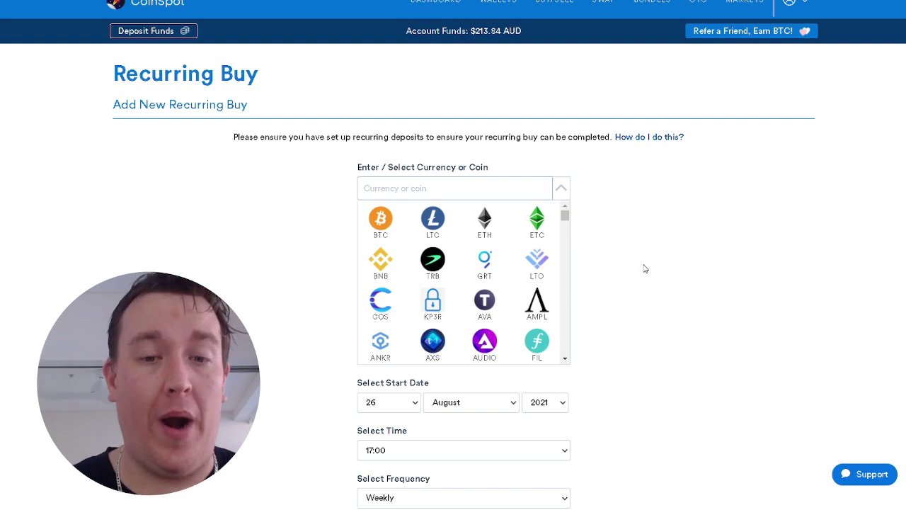
{"action": "left_click", "coordinate": [496, 403]}
{"action": "left_click", "coordinate": [668, 234]}
{"action": "left_click", "coordinate": [668, 235]}
{"action": "left_click", "coordinate": [380, 219]}
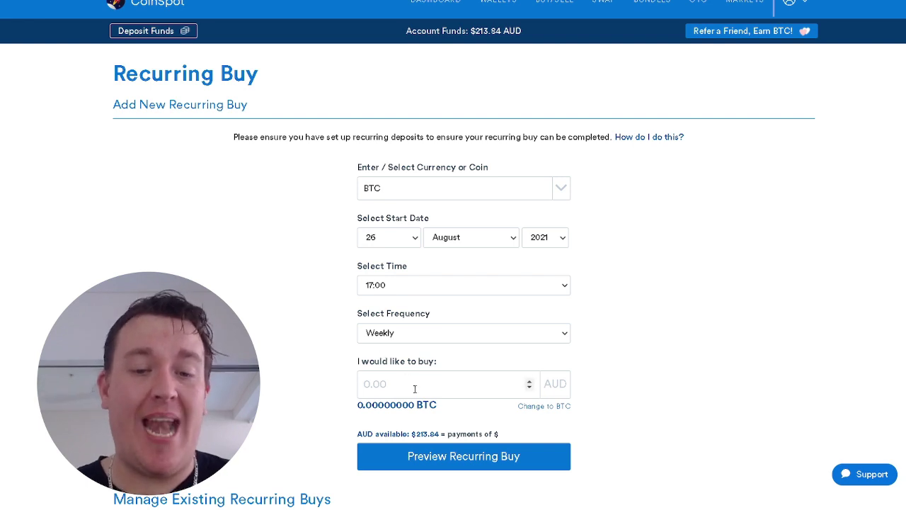
- Review the existing recurring buys with their amounts, frequencies and next run dates, along with the new recurring buy settings
{"action": "scroll", "coordinate": [720, 296], "scroll_direction": "down", "scroll_amount": 5}
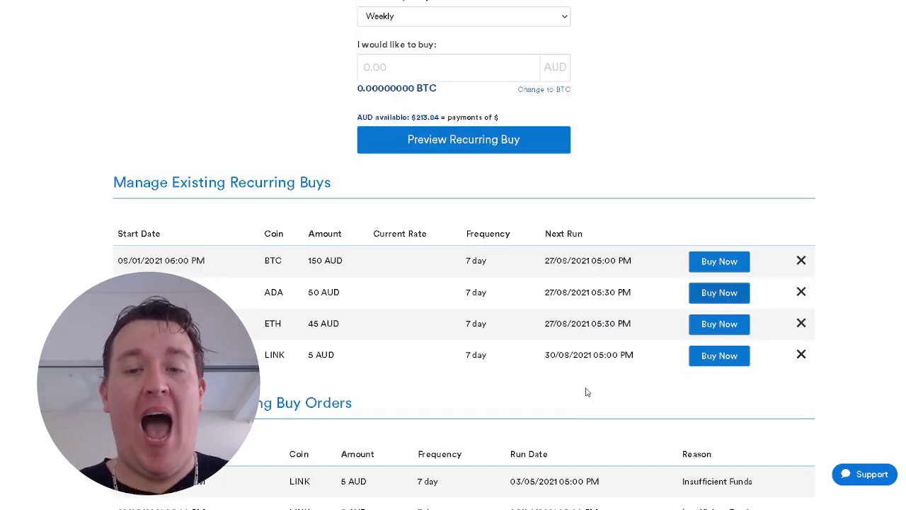
{"action": "scroll", "coordinate": [545, 386], "scroll_direction": "up", "scroll_amount": 1}
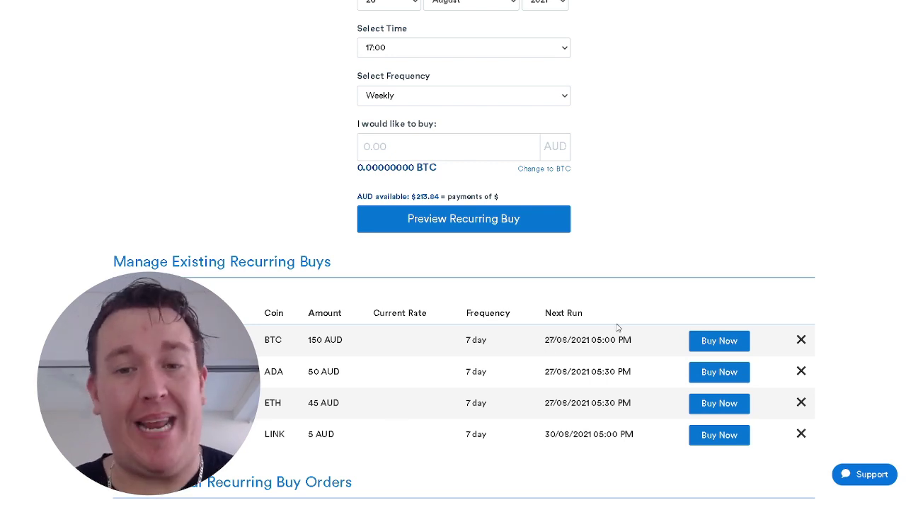
{"action": "scroll", "coordinate": [662, 248], "scroll_direction": "up", "scroll_amount": 3}
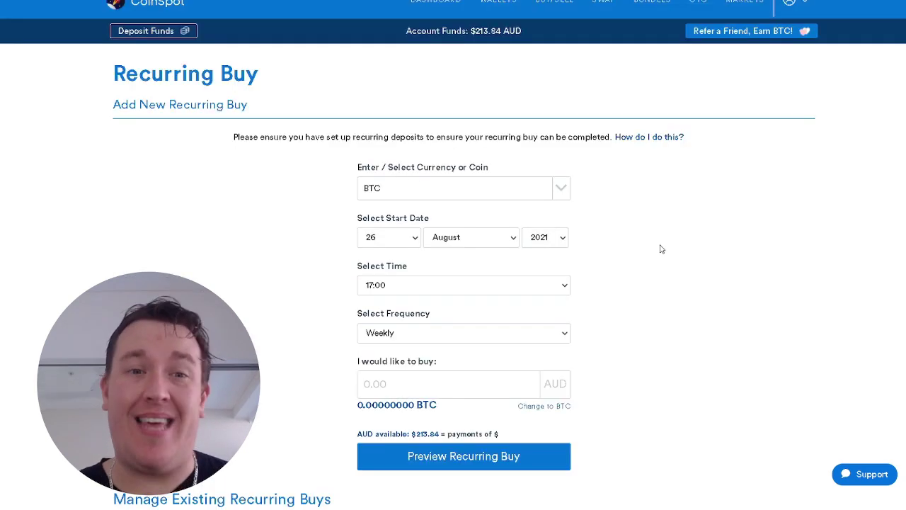
{"action": "scroll", "coordinate": [656, 260], "scroll_direction": "down", "scroll_amount": 3}
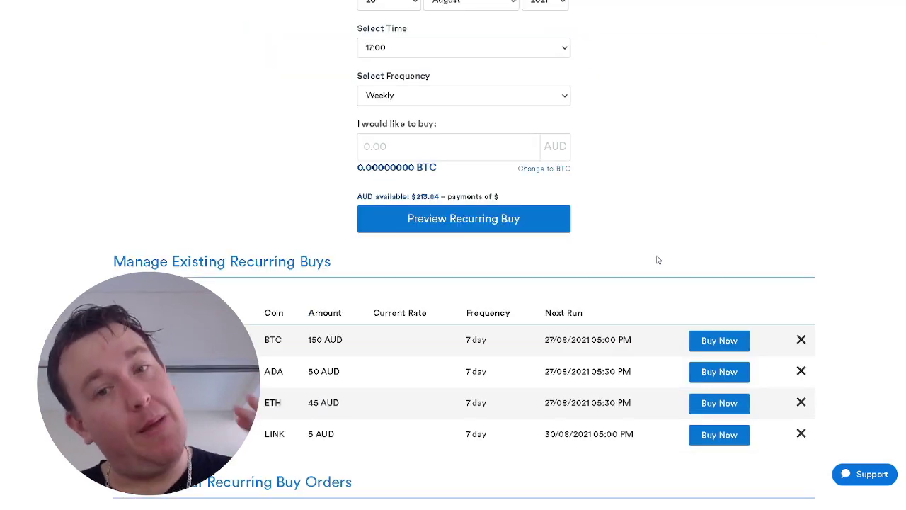
{"action": "scroll", "coordinate": [658, 259], "scroll_direction": "up", "scroll_amount": 1}
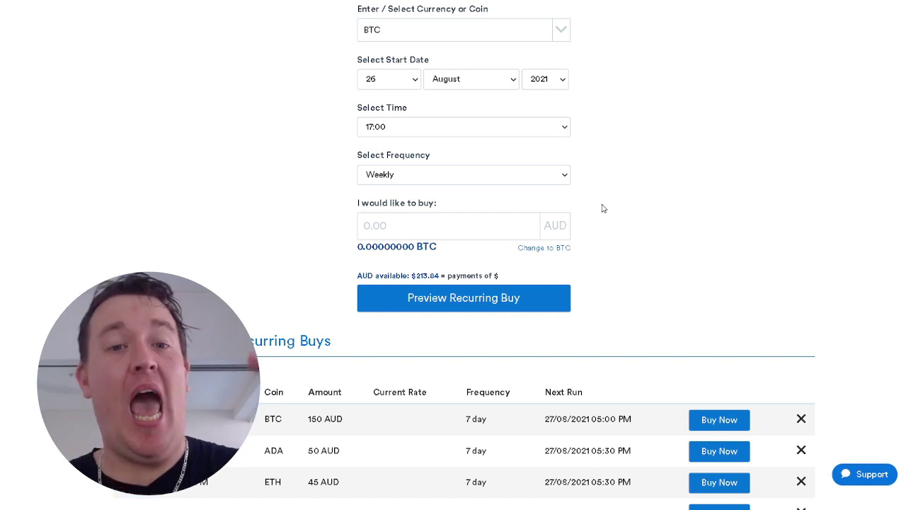
{"action": "scroll", "coordinate": [603, 208], "scroll_direction": "up", "scroll_amount": 2}
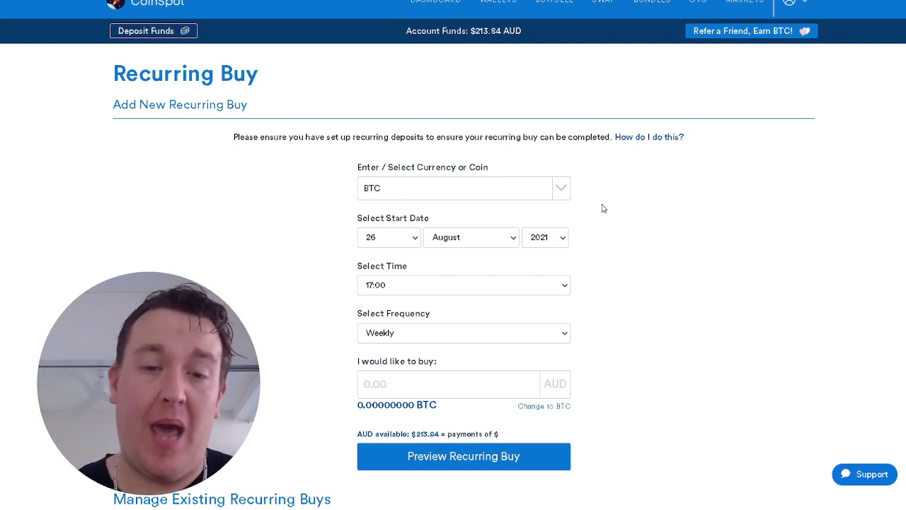
{"action": "scroll", "coordinate": [603, 208], "scroll_direction": "down", "scroll_amount": 1}
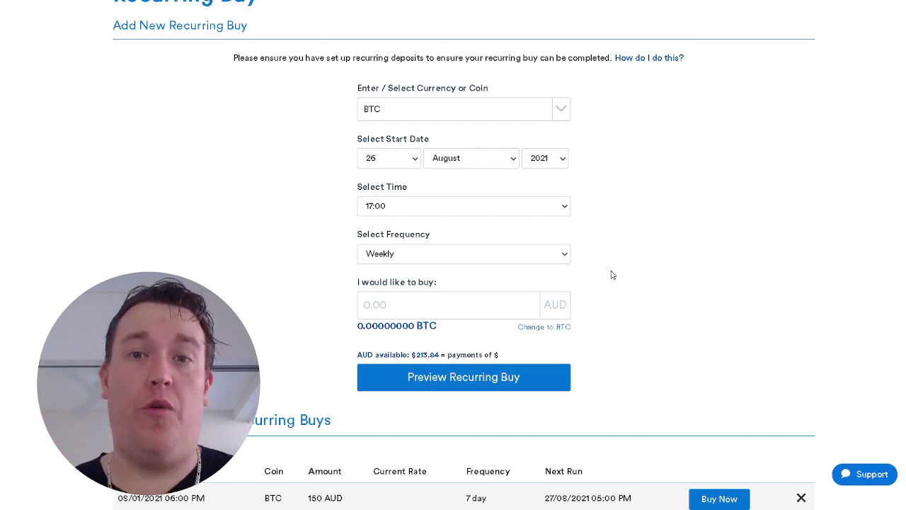
{"action": "scroll", "coordinate": [700, 321], "scroll_direction": "up", "scroll_amount": 1}
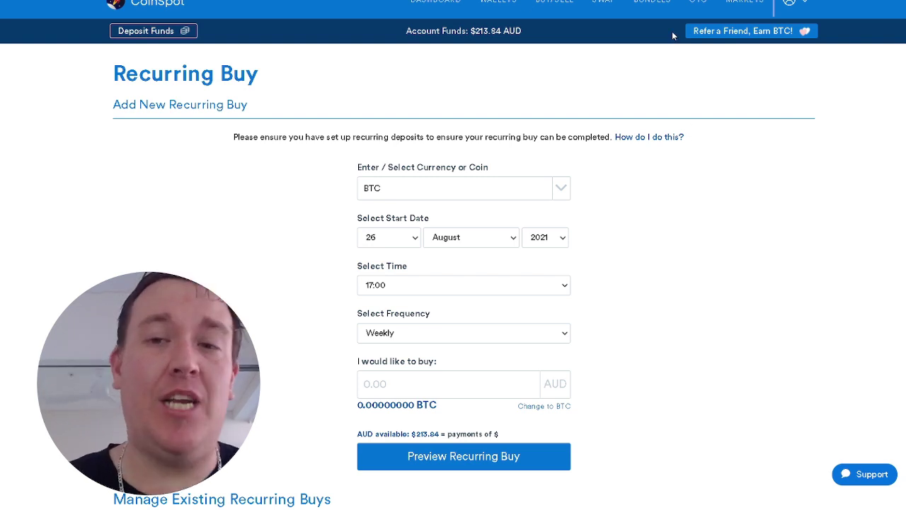
- Return to the dashboard and view the portfolio chart and holdings breakdown
{"action": "left_click", "coordinate": [439, 3]}
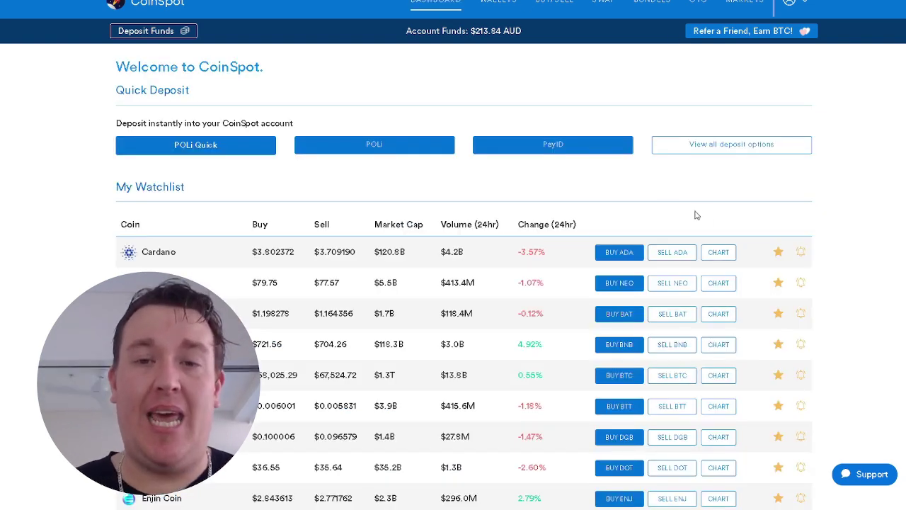
{"action": "scroll", "coordinate": [827, 225], "scroll_direction": "down", "scroll_amount": 12}
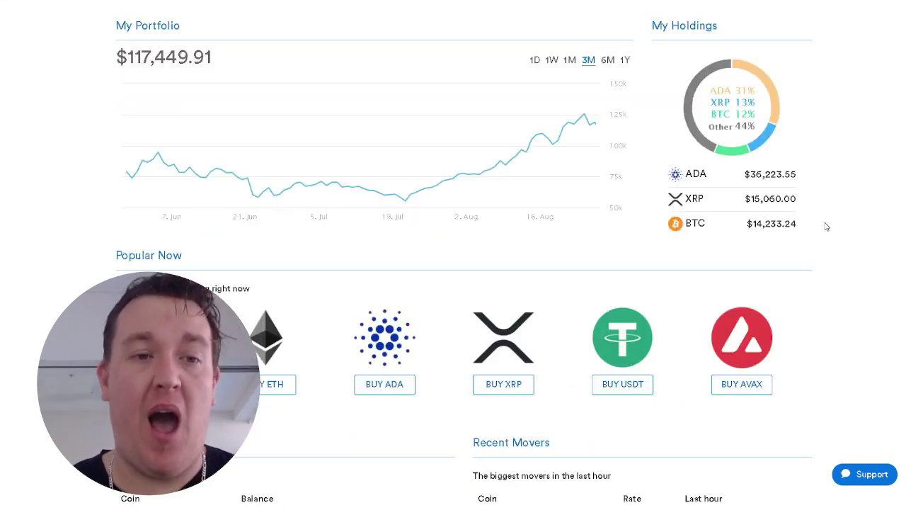